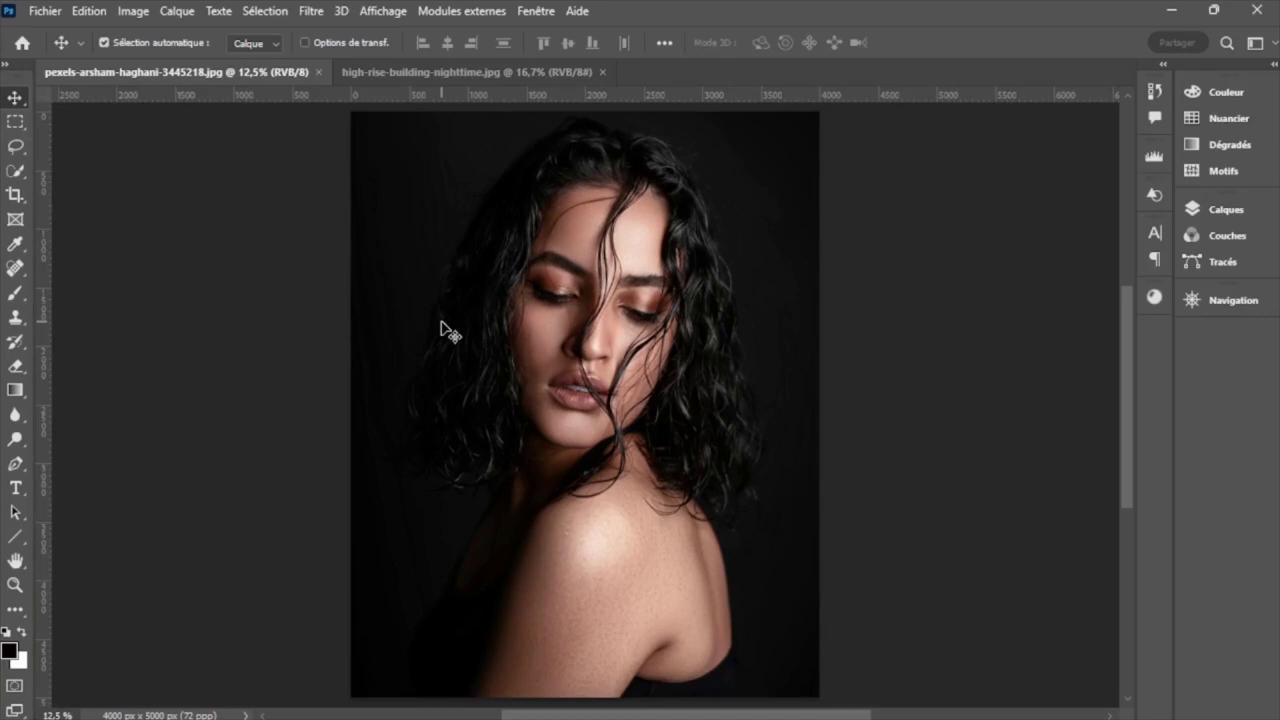
left_click(434, 72)
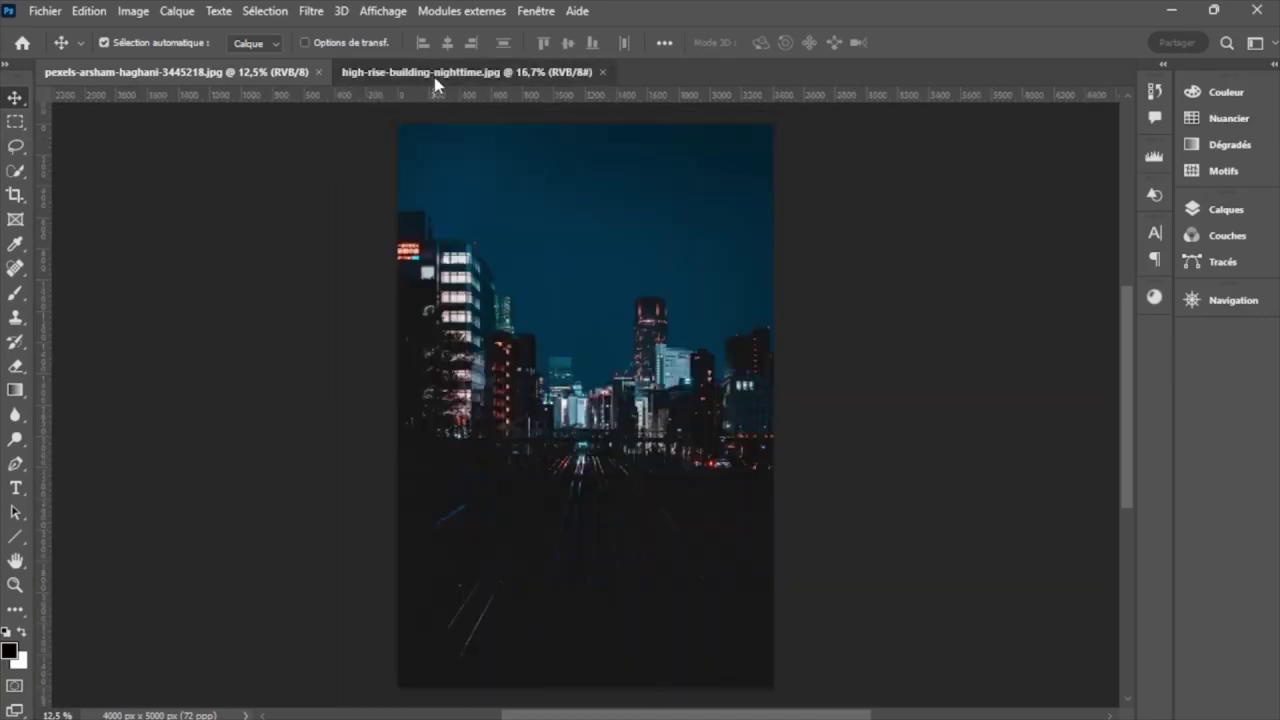
left_click(225, 78)
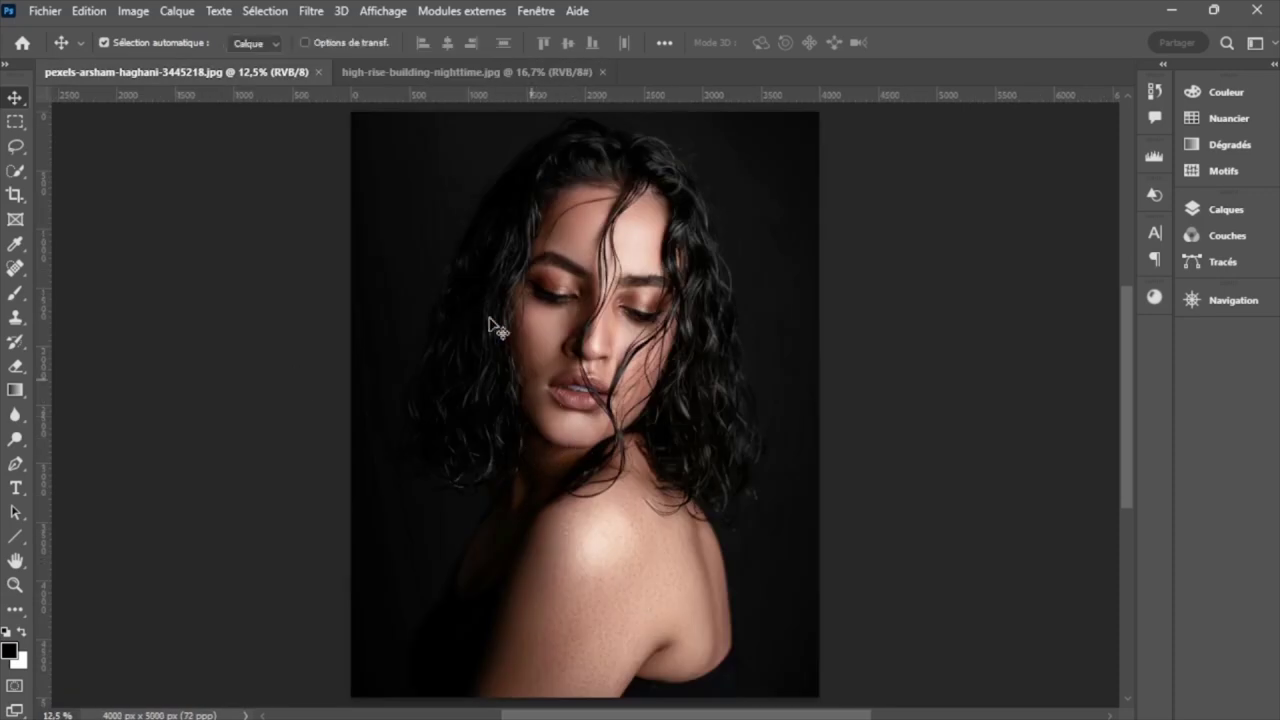
left_click(476, 80)
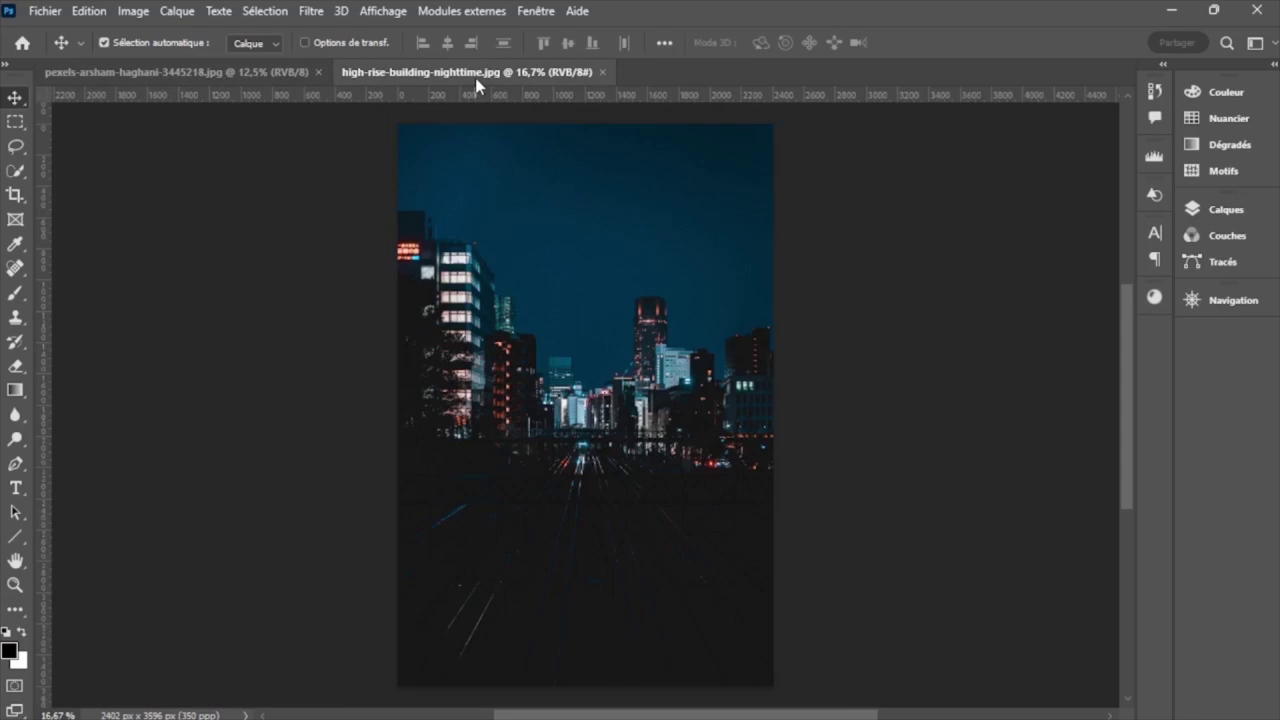
left_click(242, 74)
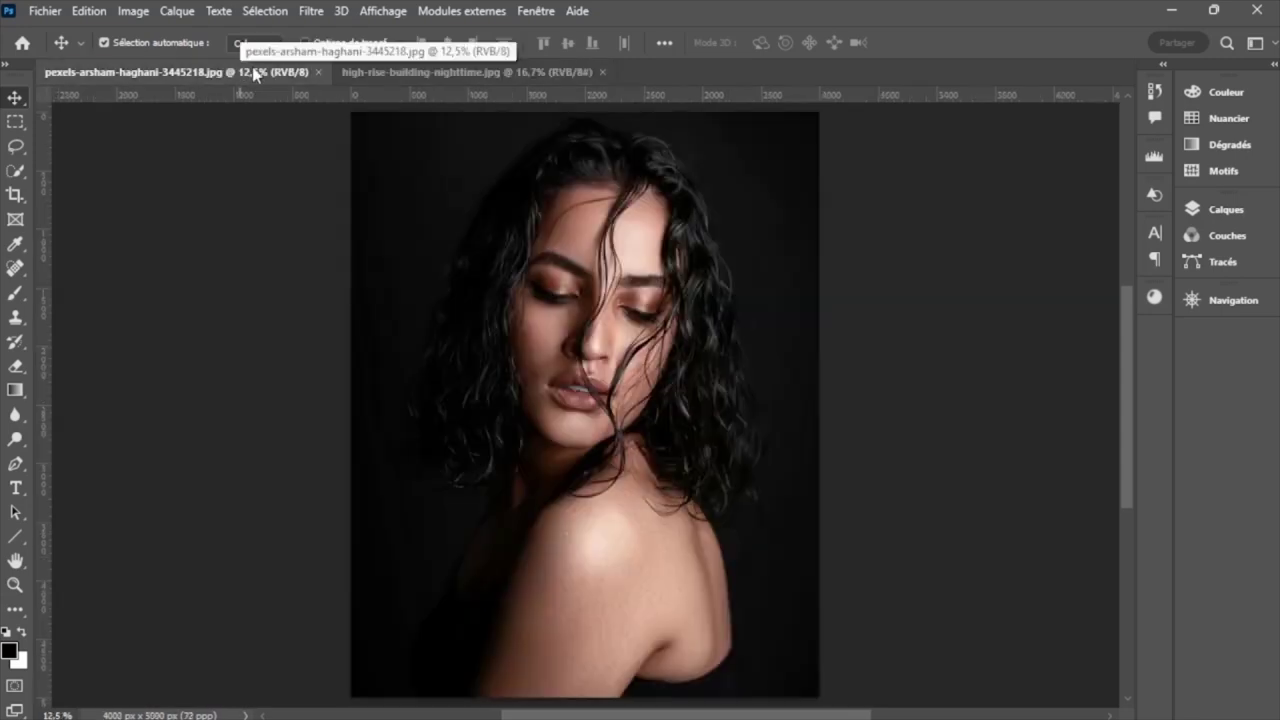
left_click(427, 80)
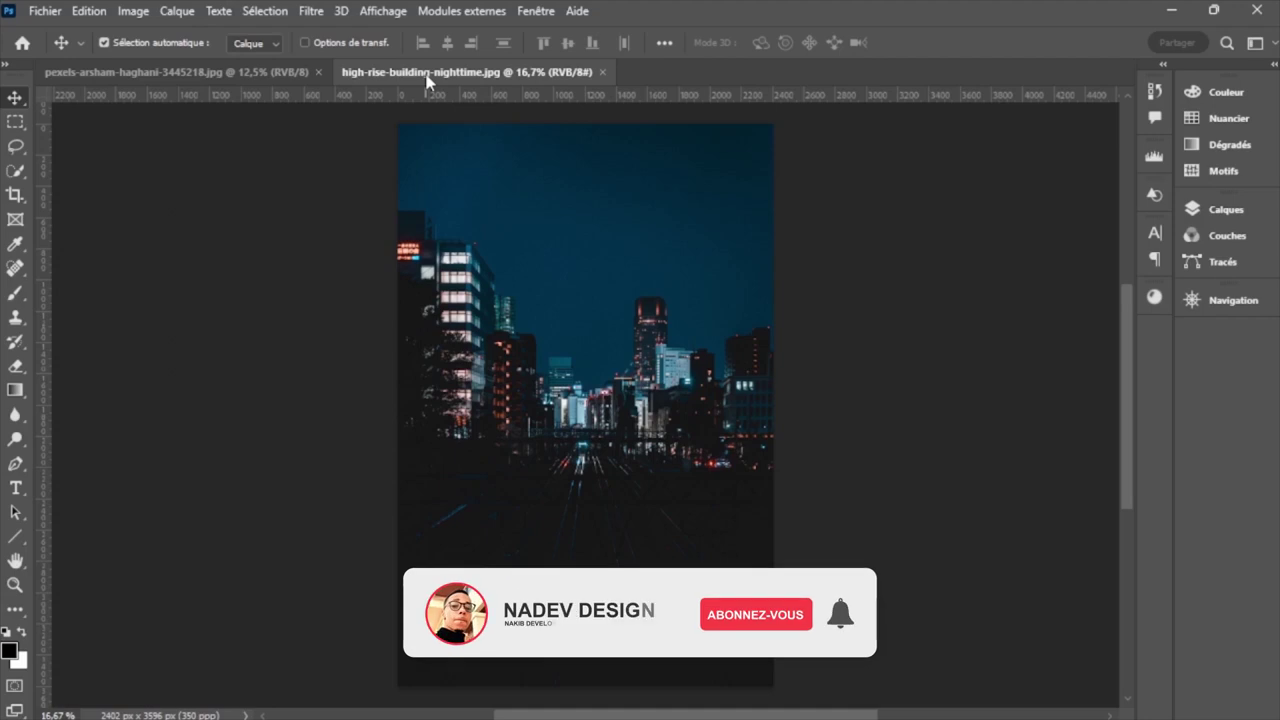
left_click(219, 80)
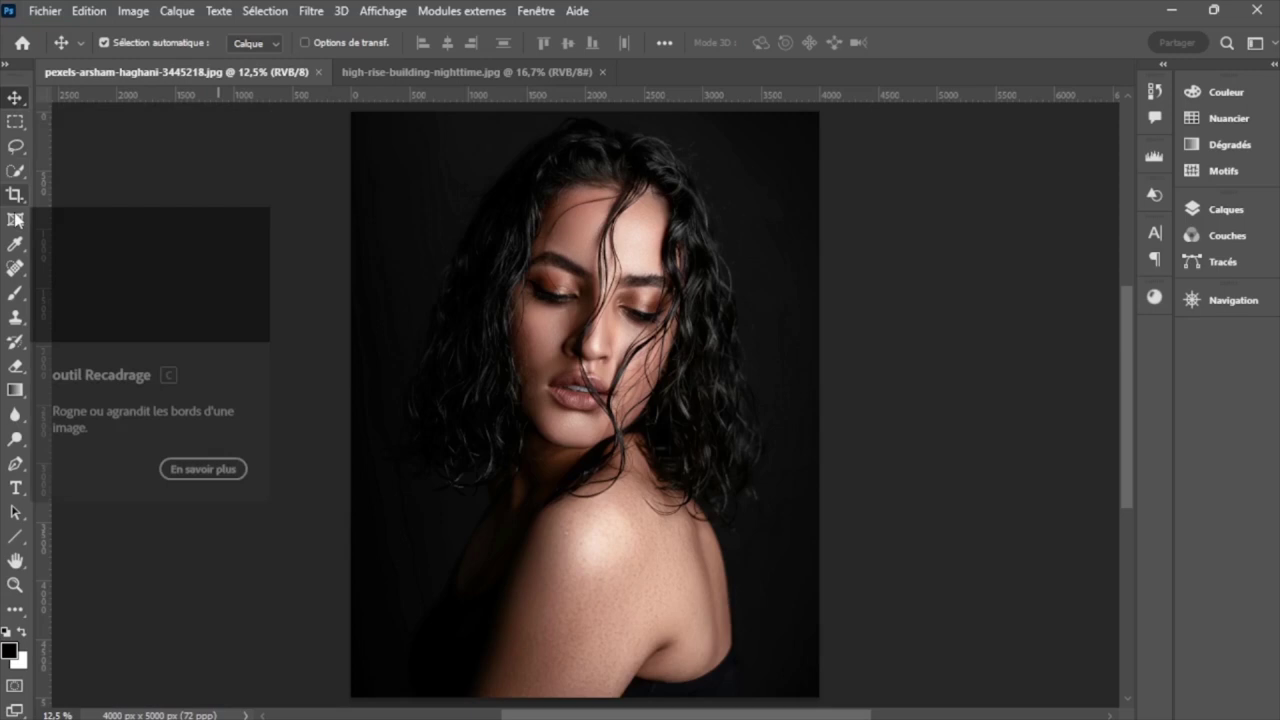
Step: Start quick-selecting the woman so she can be masked from her background
left_click(15, 172)
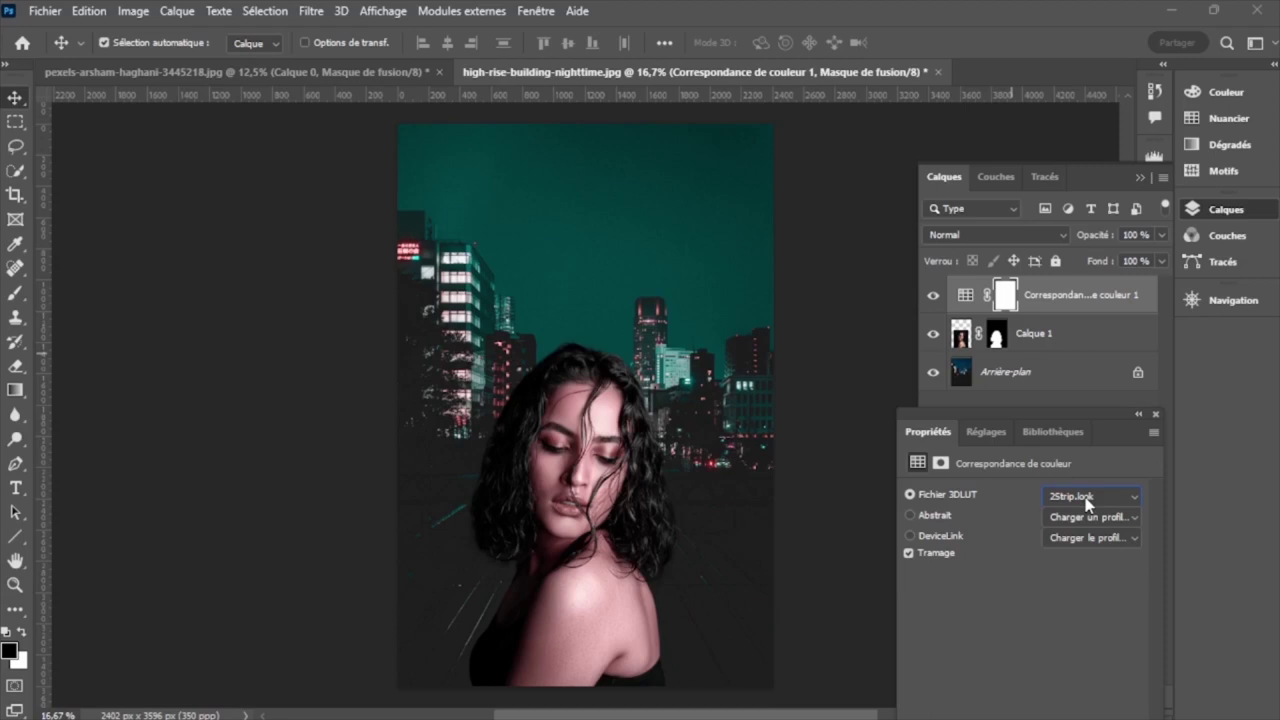
Step: Open the Color Lookup 3D LUT File list to pick DropBlues.3DL
left_click(1088, 497)
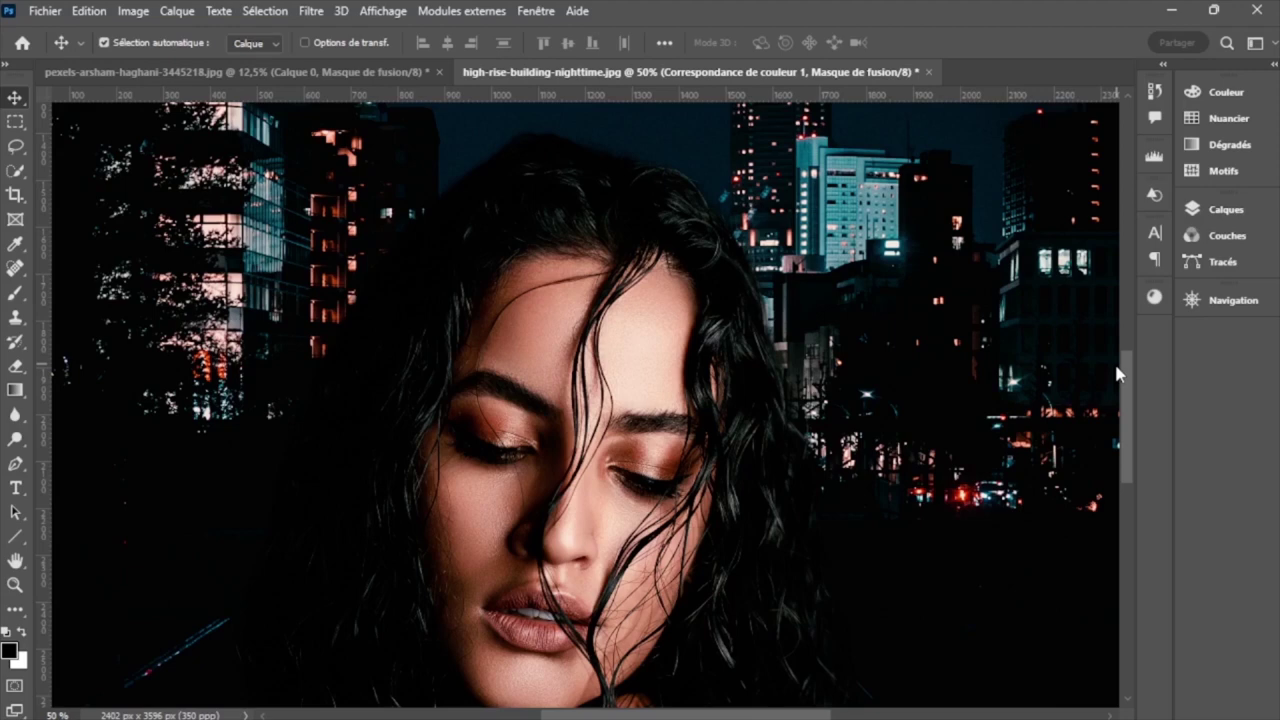
Step: Close the LUT list and scroll the canvas to inspect the face and lit skyline
scroll(1118, 373, "down", 5)
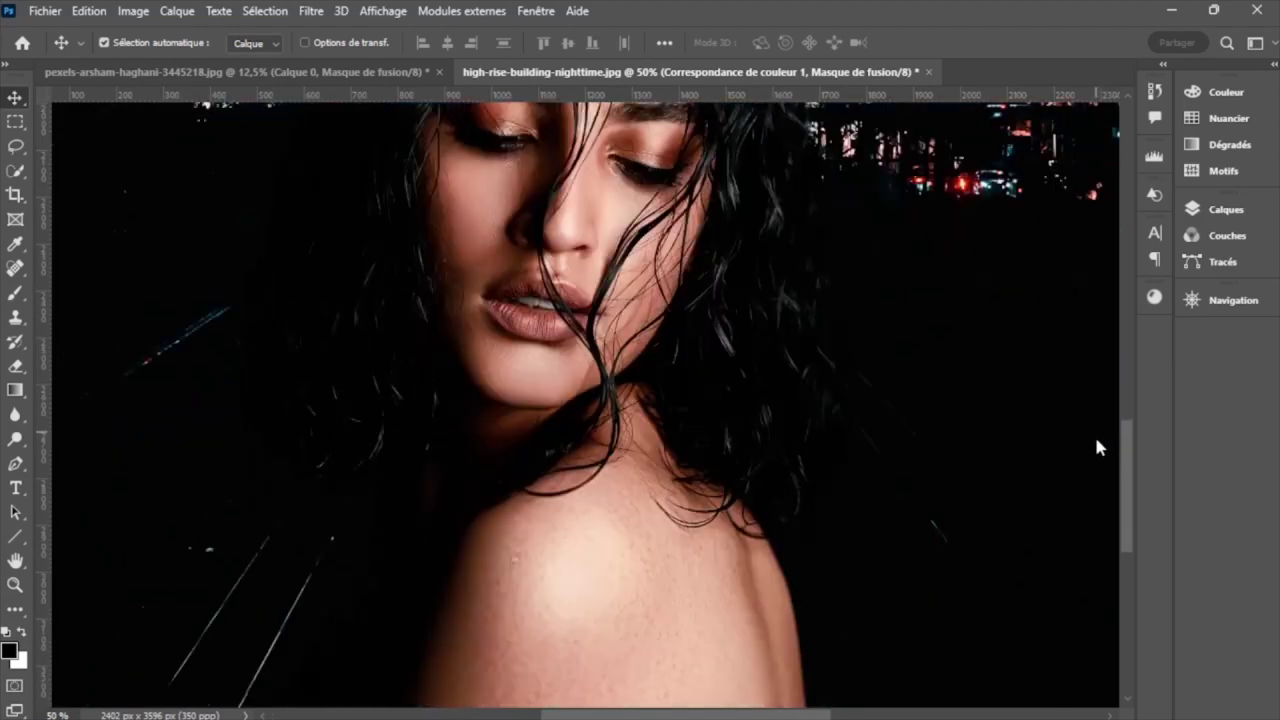
scroll(1126, 516, "down", 2)
left_click_drag(1125, 510, 1161, 390)
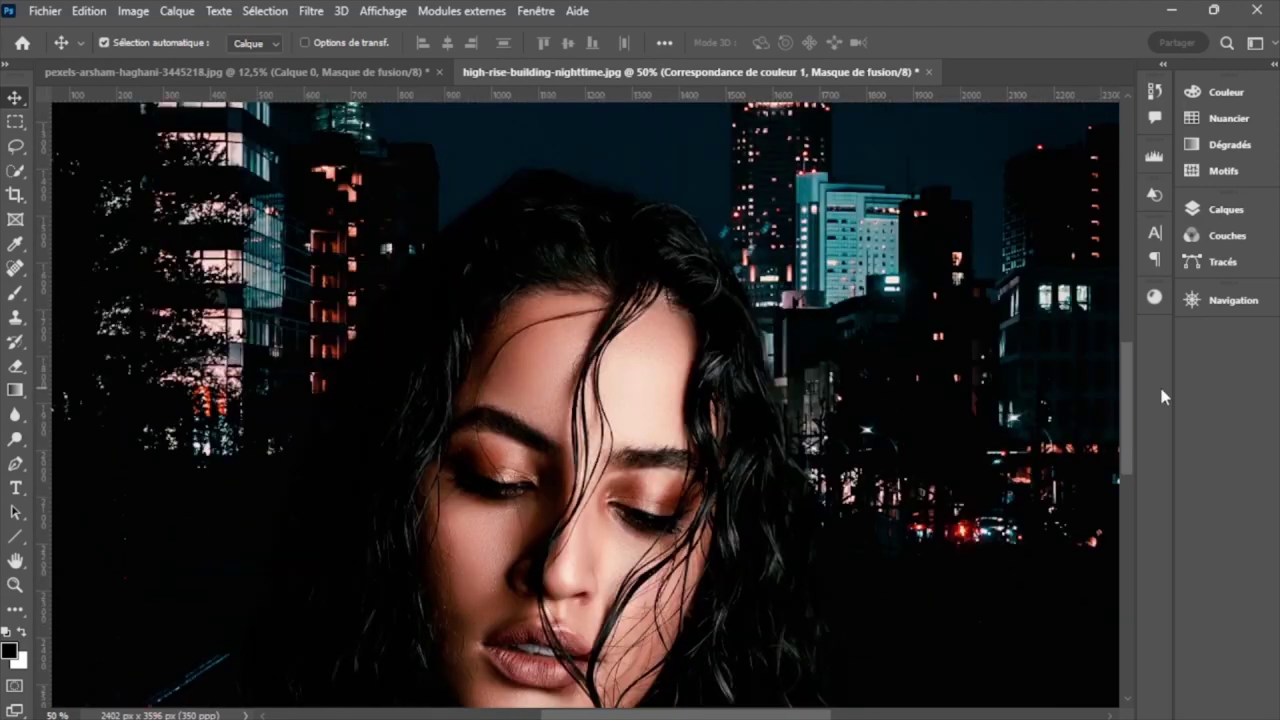